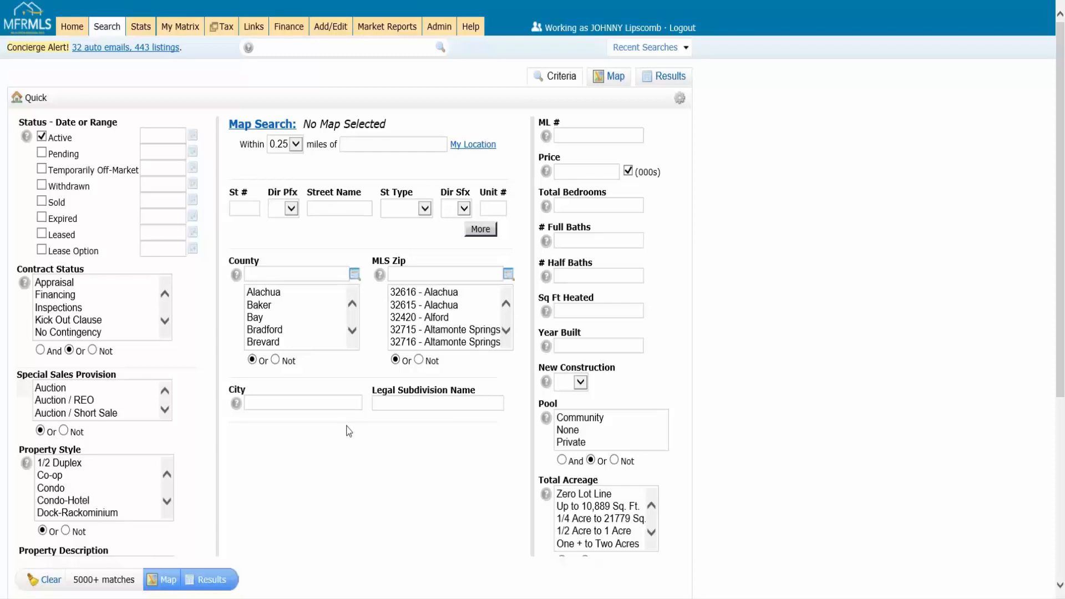
Set the search criteria to city orlando, price 250- (thousands), 4+ total bedrooms and 2+ full baths
left_click(285, 401)
type("orlando")
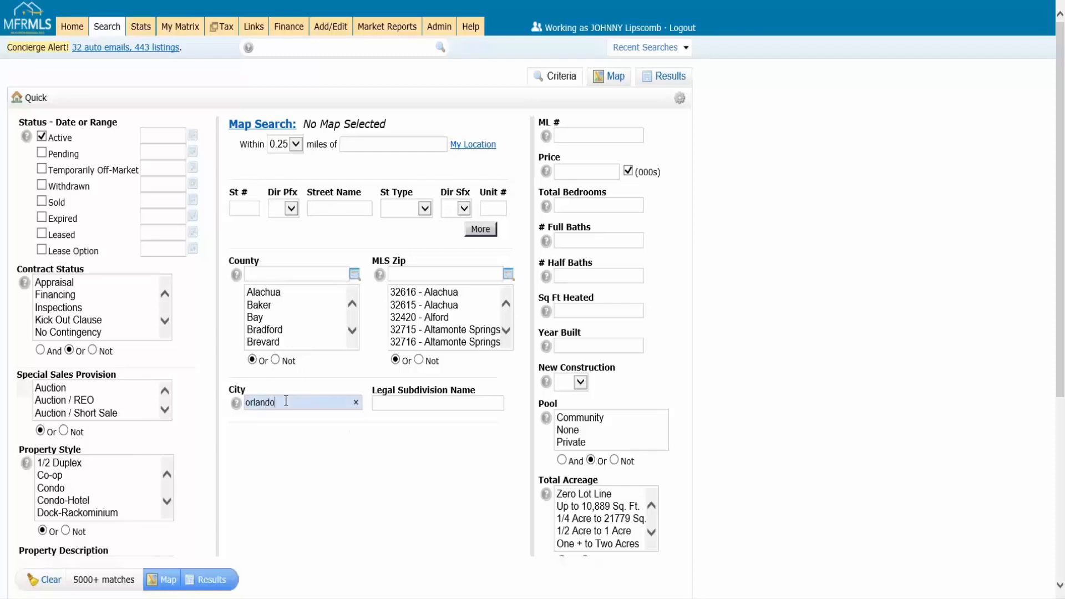
left_click(606, 172)
type("250-")
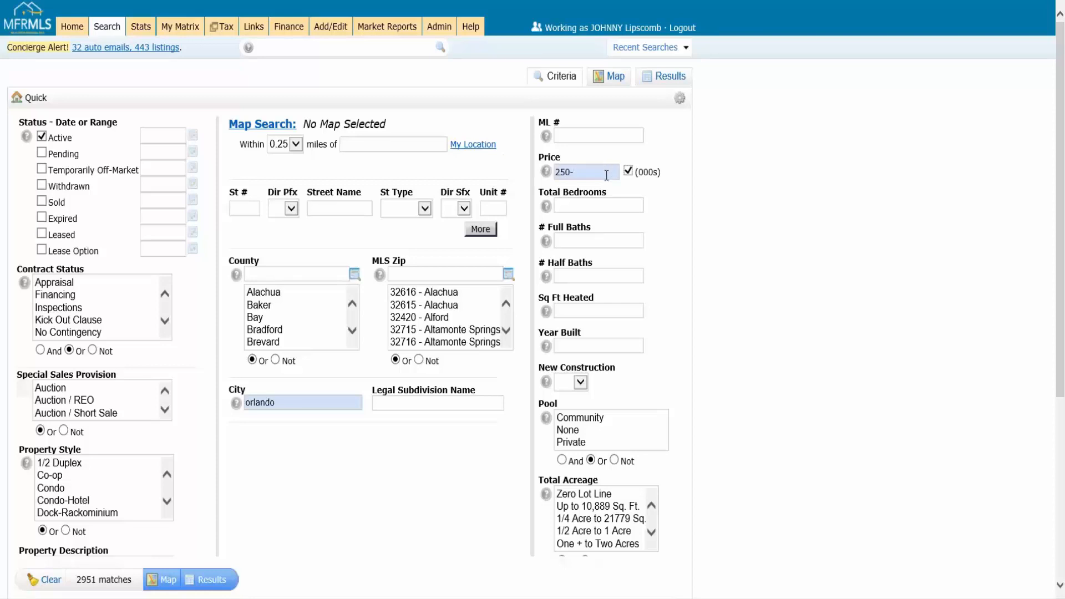
left_click(589, 203)
type("4+")
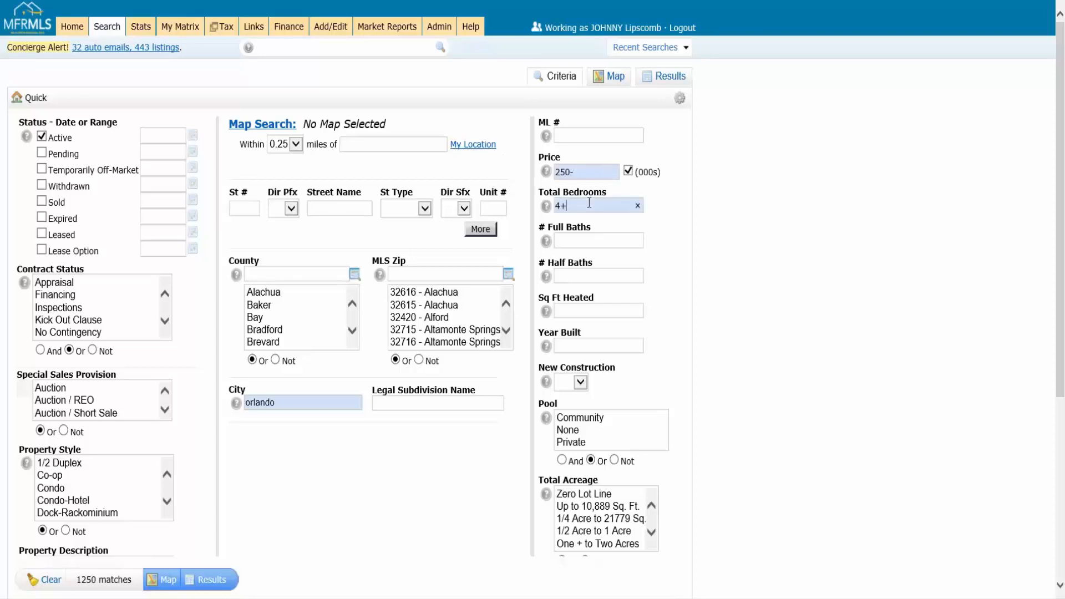
key("Tab")
type("2+")
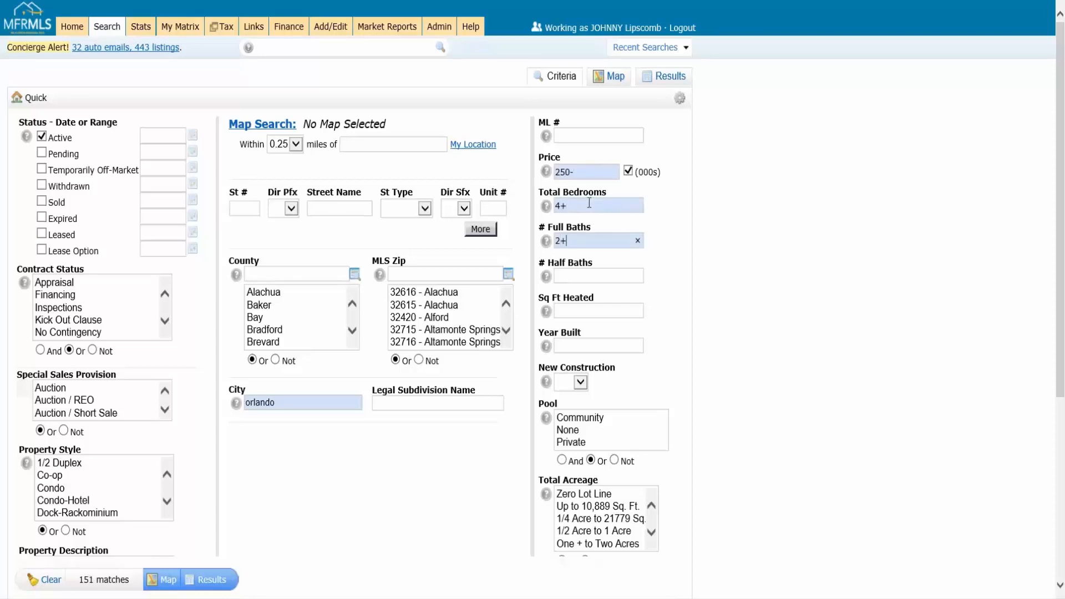
Restrict the search to listings with a Private pool and the Single Family Home property style
left_click(588, 442)
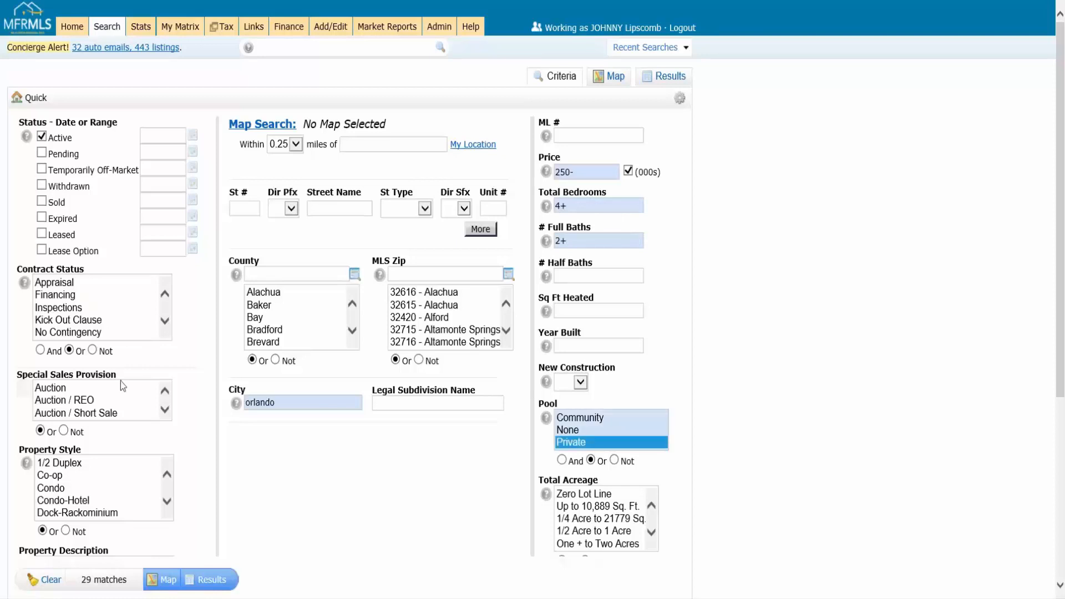
scroll(121, 383, "down", 4)
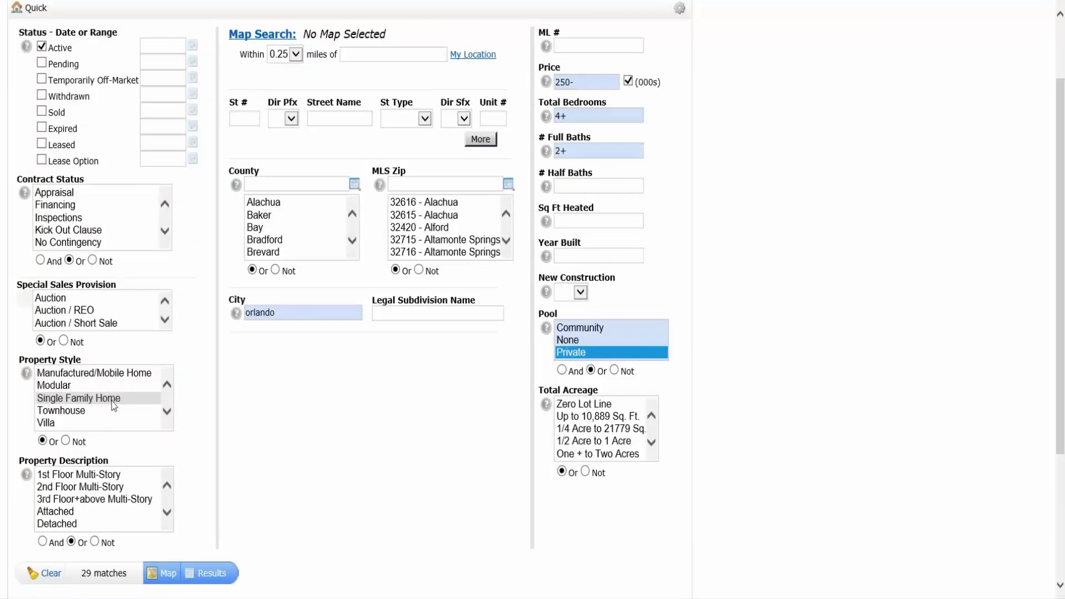
left_click(111, 401)
scroll(243, 415, "up", 2)
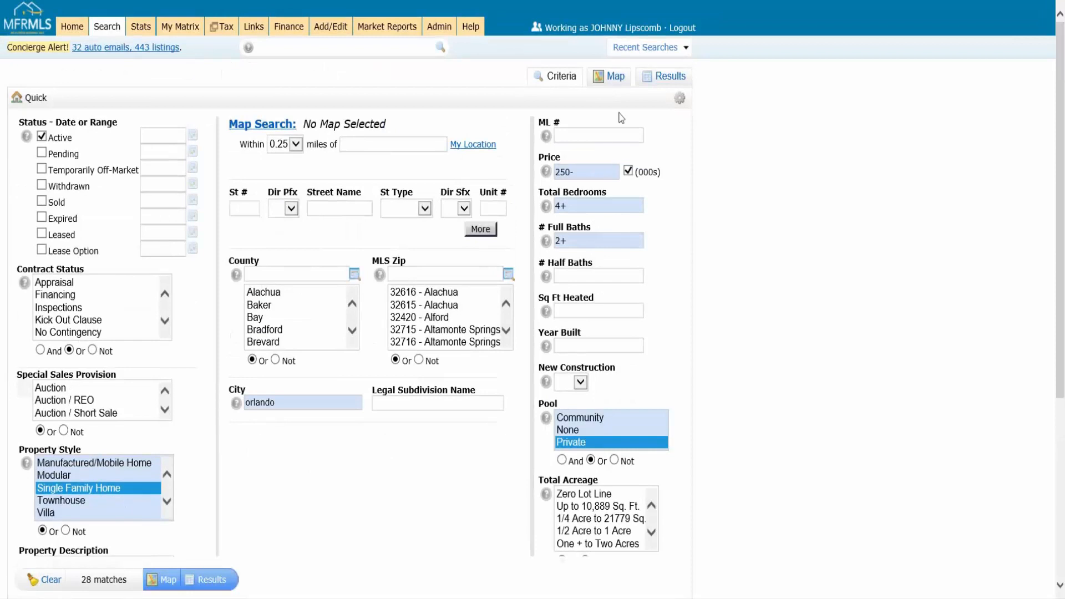
Limit the search on the map to a circle centred just east of Azalea Park, and show the matching listings
left_click(616, 79)
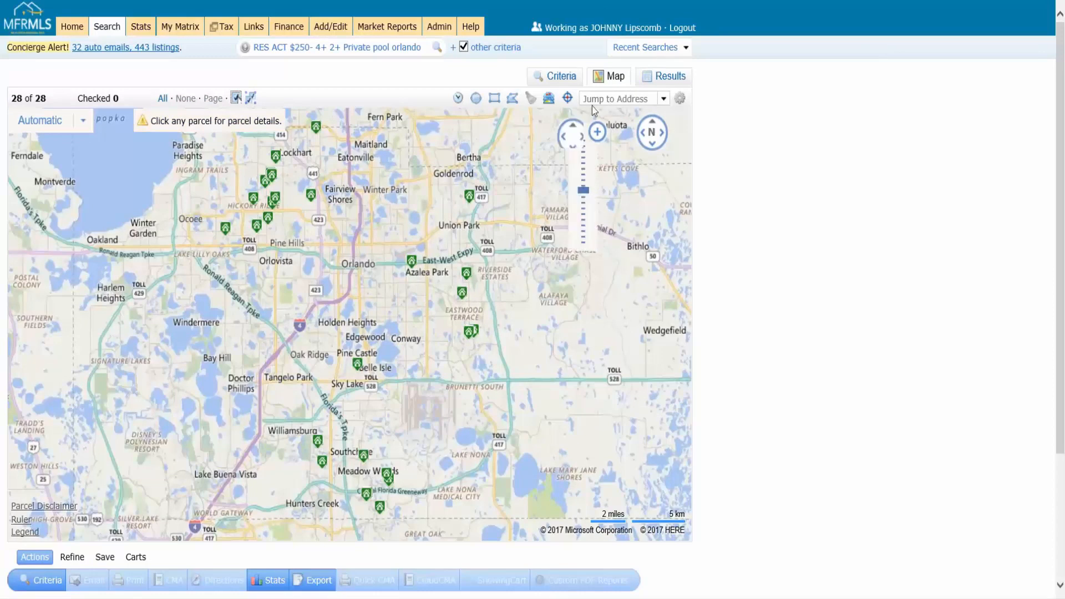
left_click(475, 98)
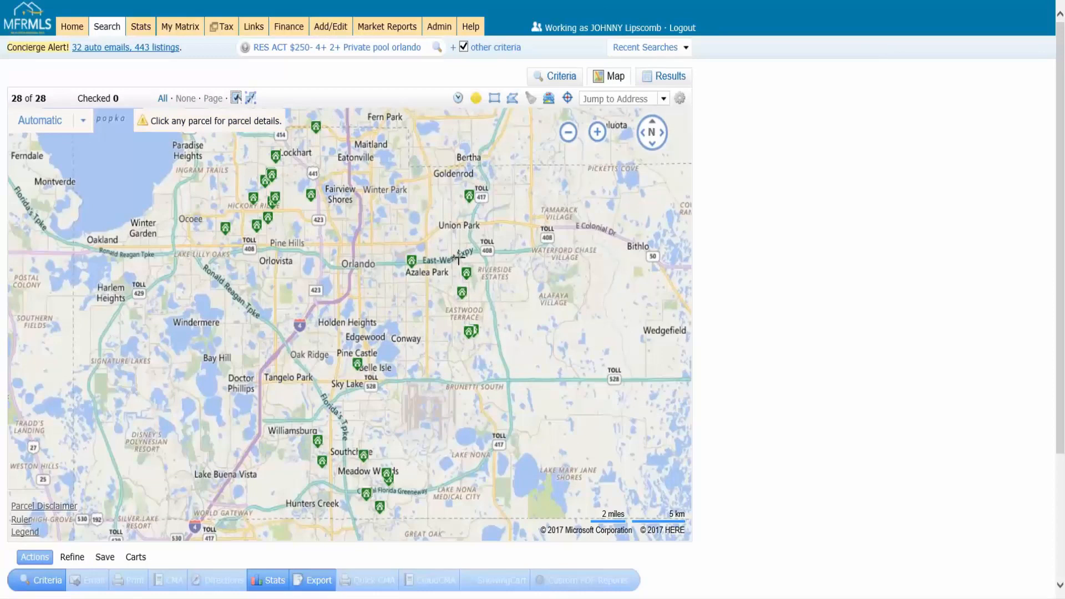
left_click_drag(458, 257, 444, 137)
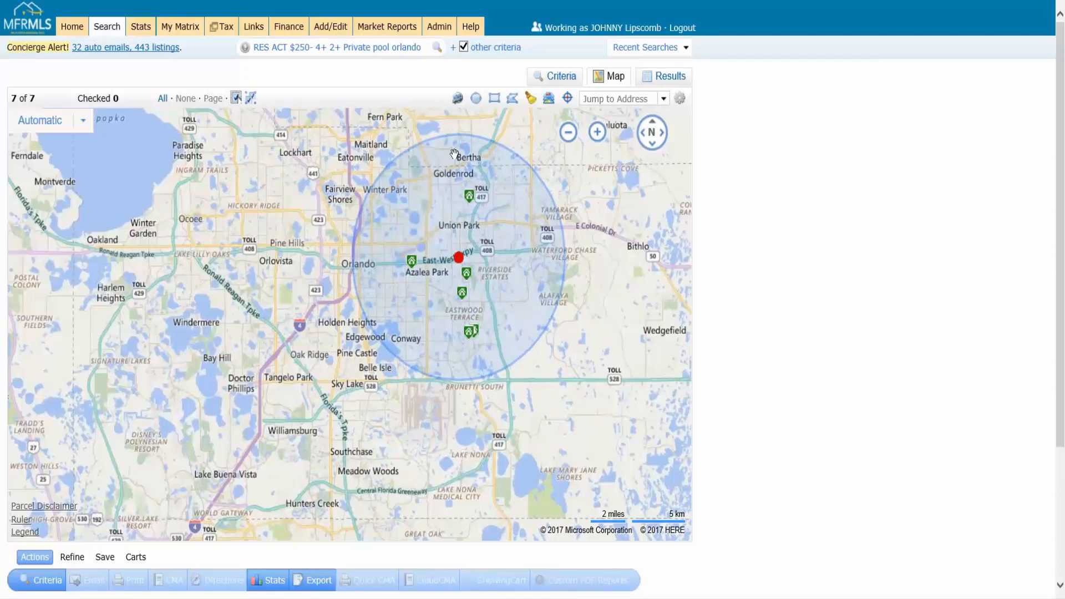
left_click(665, 80)
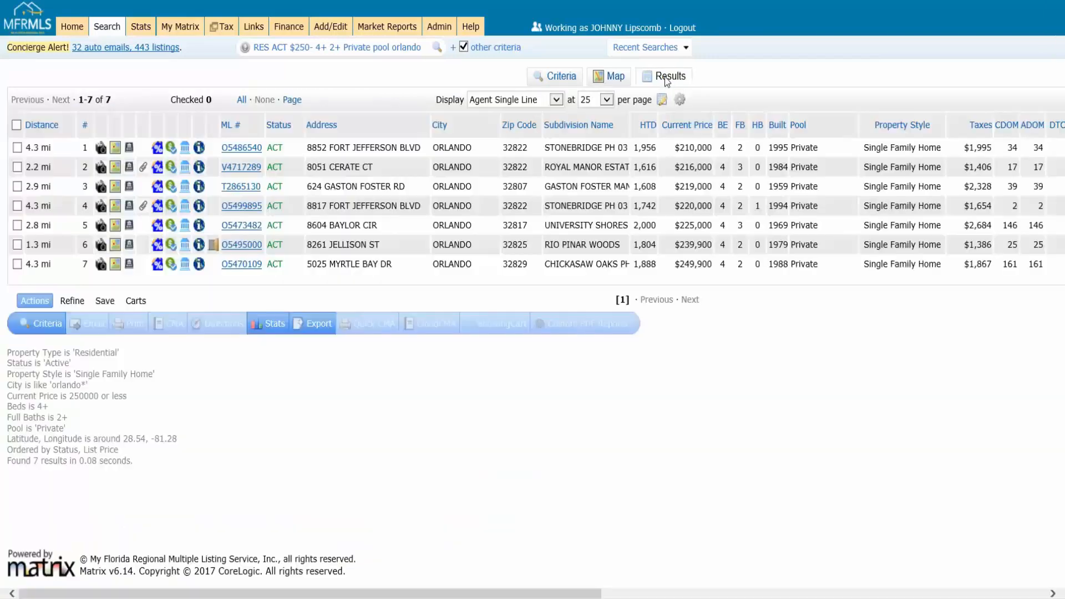
Save the search as "testing come find me 3.27.2017" for the test customer contact, enabled as a favorite on the Home tab
left_click(103, 303)
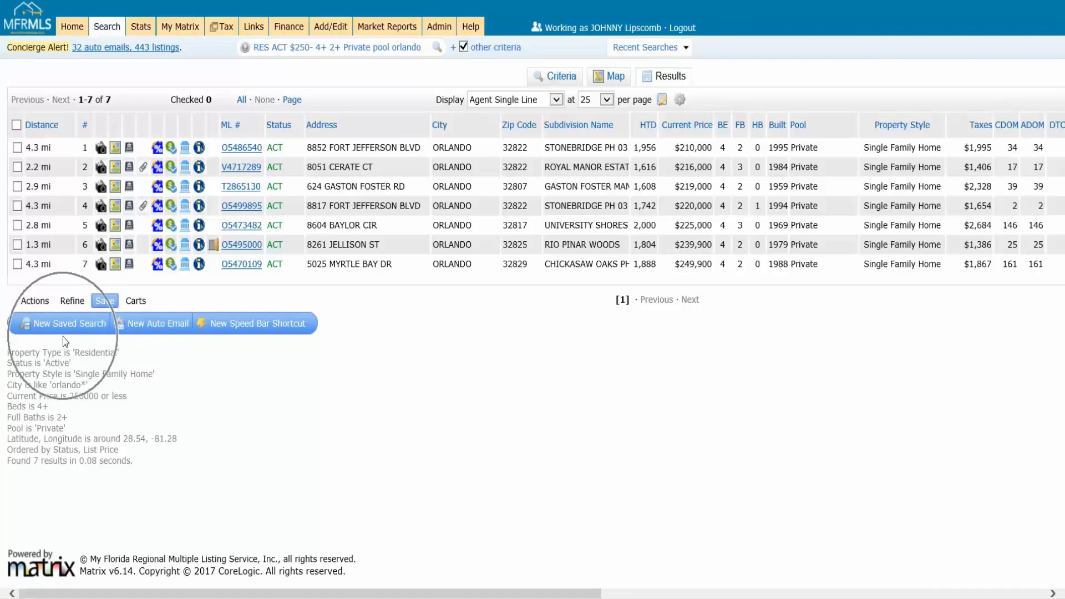
left_click_drag(143, 467, 8, 353)
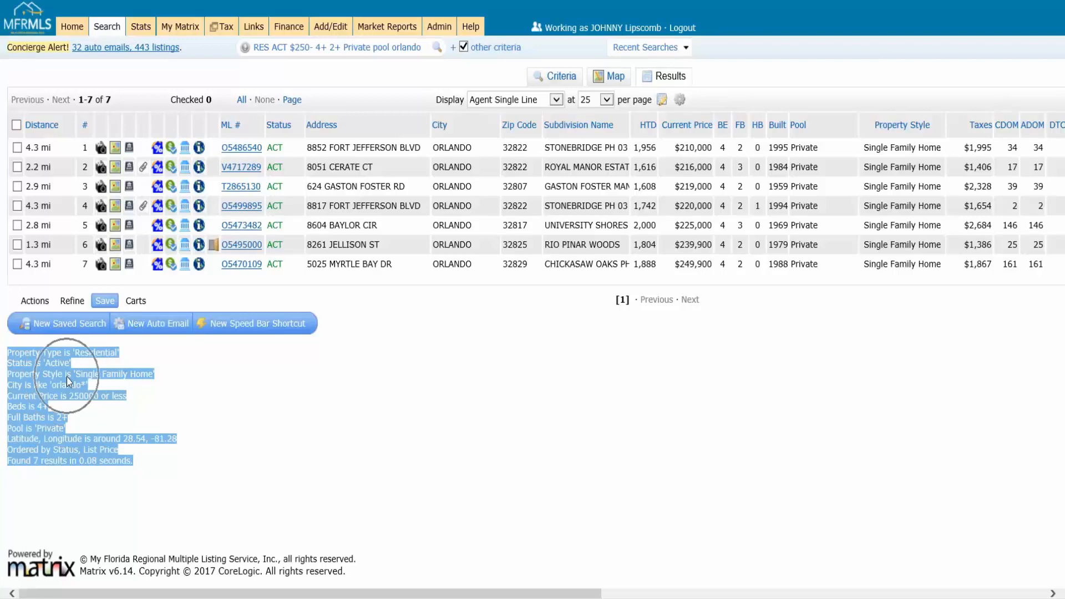
left_click(71, 325)
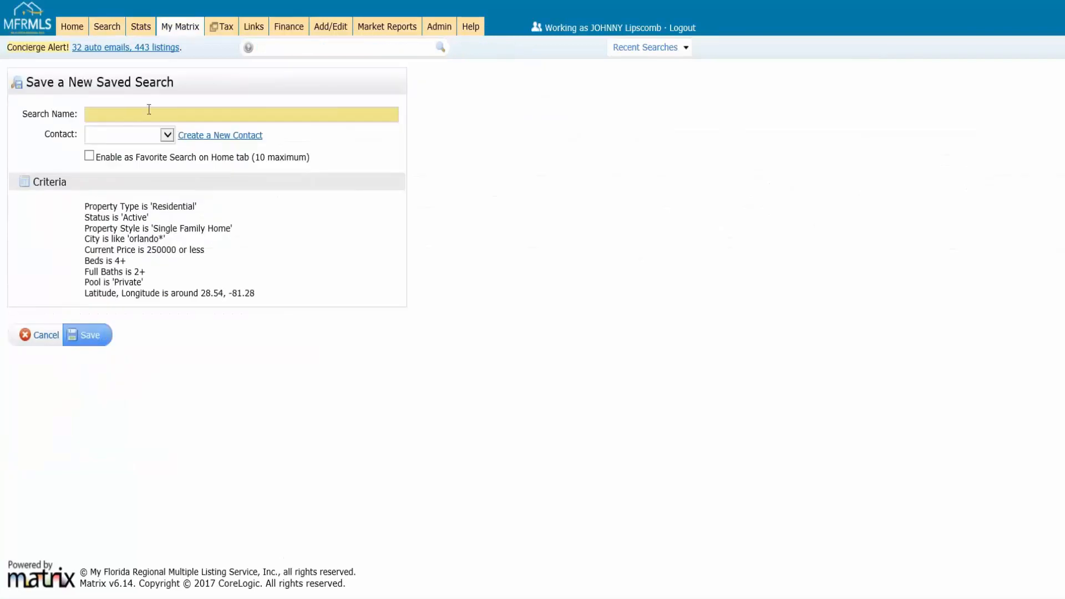
type("testing come find me 3.27.20174")
key("BackSpace")
left_click(166, 136)
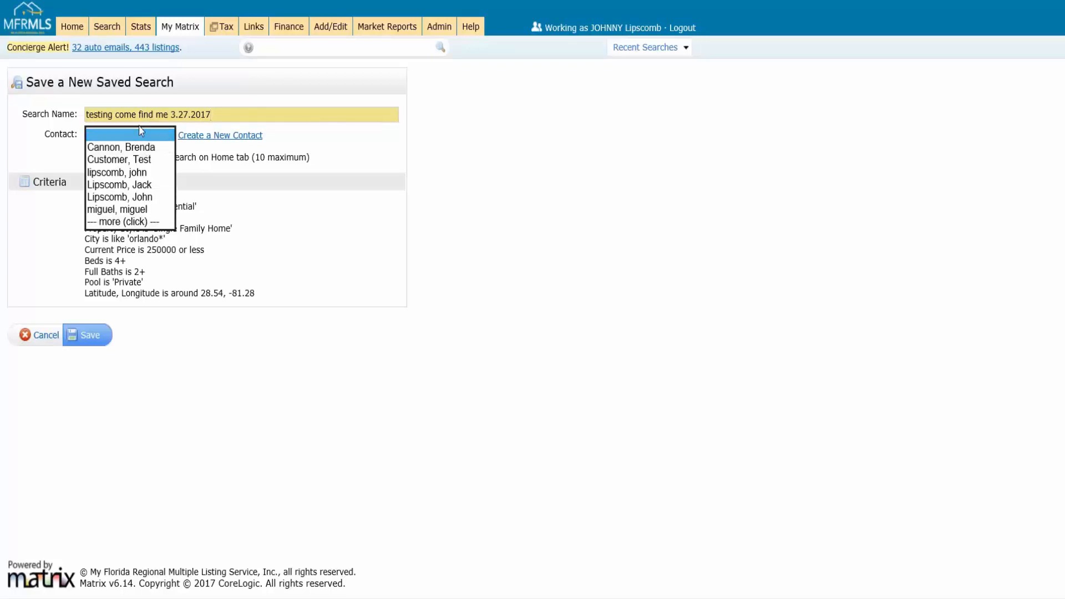
left_click(148, 161)
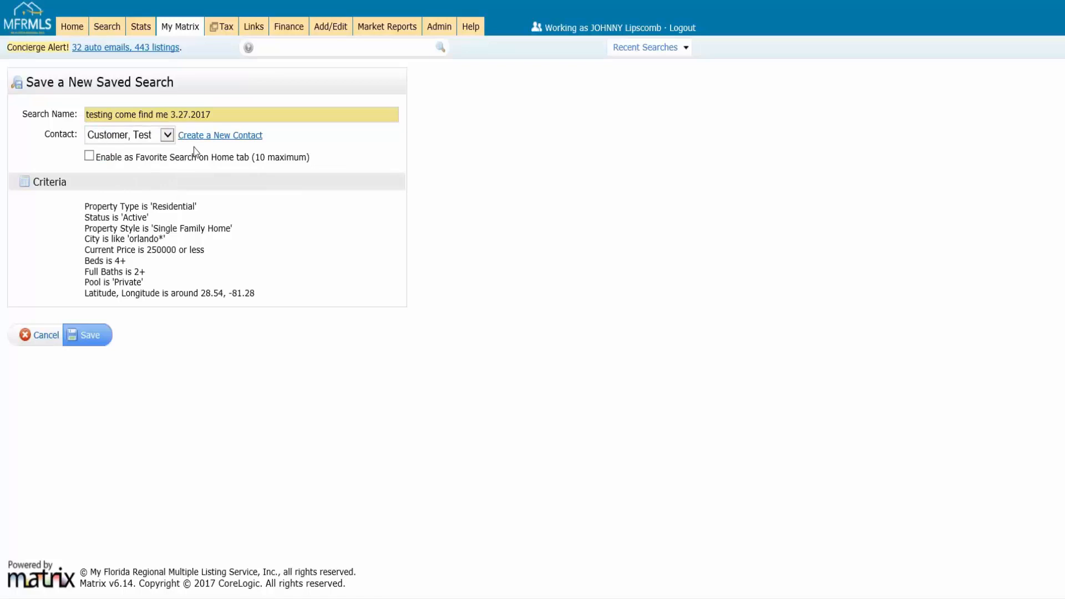
left_click(89, 156)
left_click(95, 341)
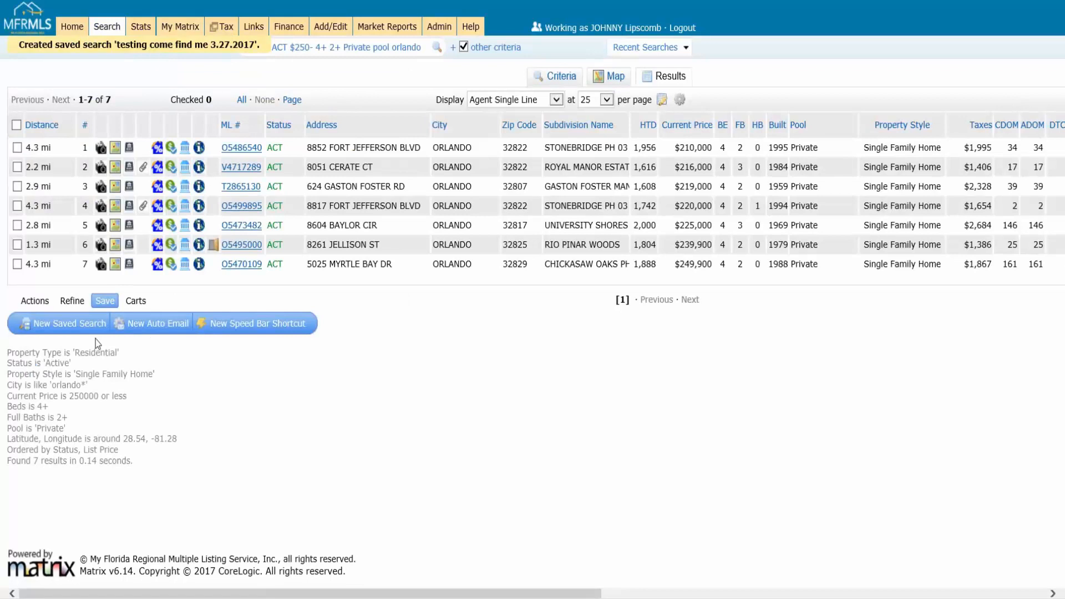
Locate "testing come find me 3.27.2017" among the favorite searches on the Home page
left_click(72, 26)
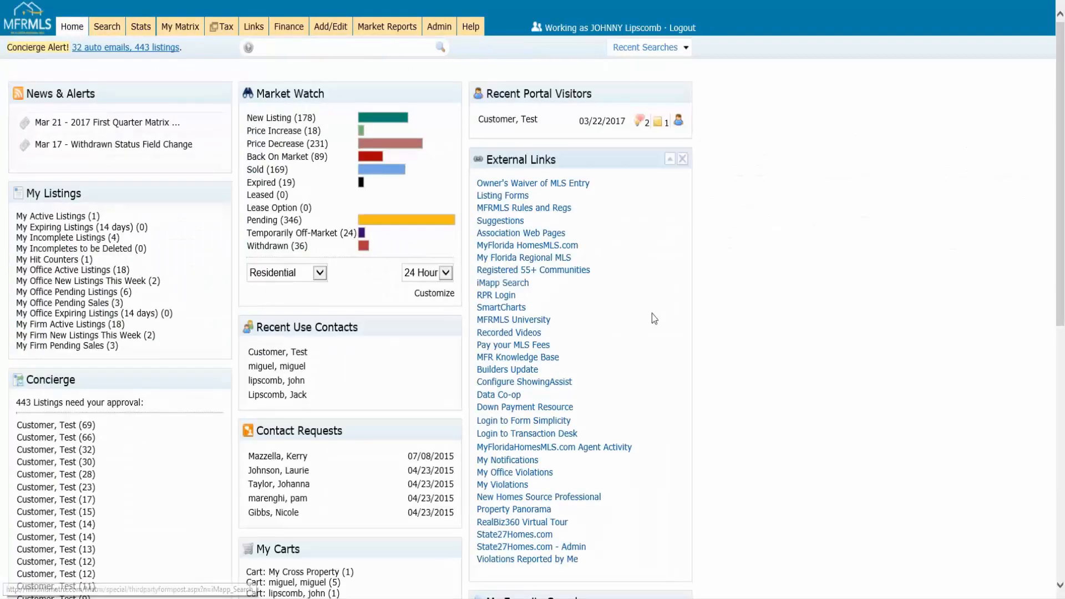
scroll(553, 339, "down", 2)
scroll(555, 344, "down", 5)
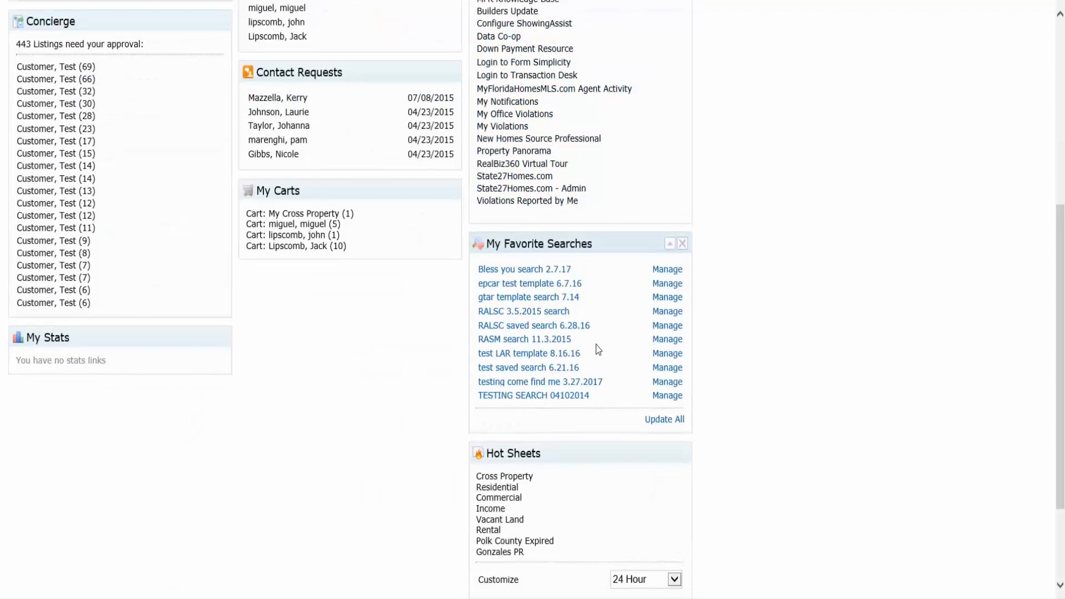
left_click(557, 384)
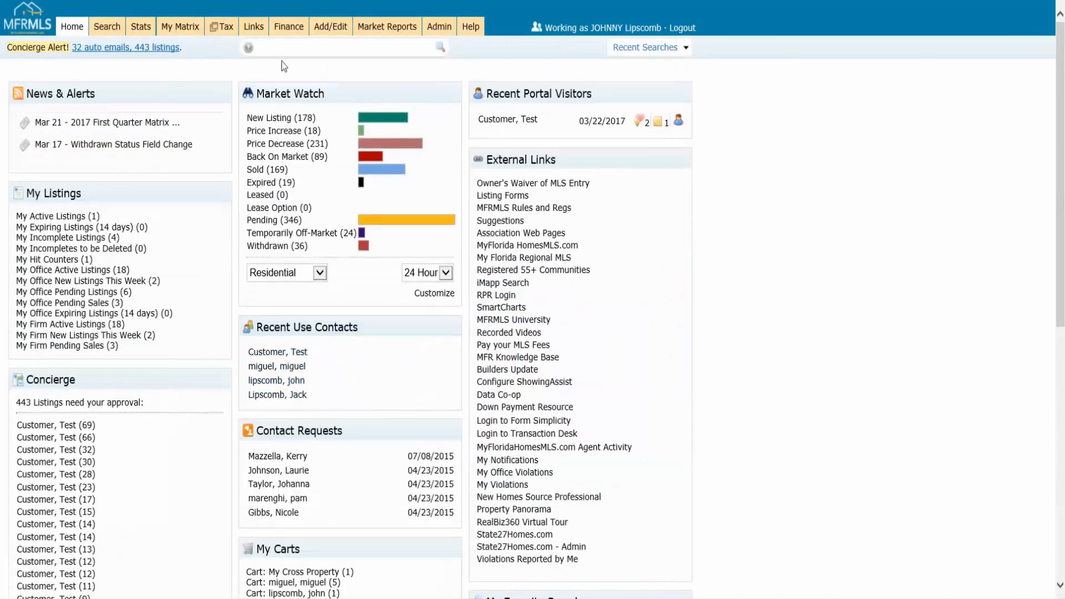
Filter the saved searches by 3.27 and display the results of "testing come find me 3.27.2017"
mouse_move(180, 25)
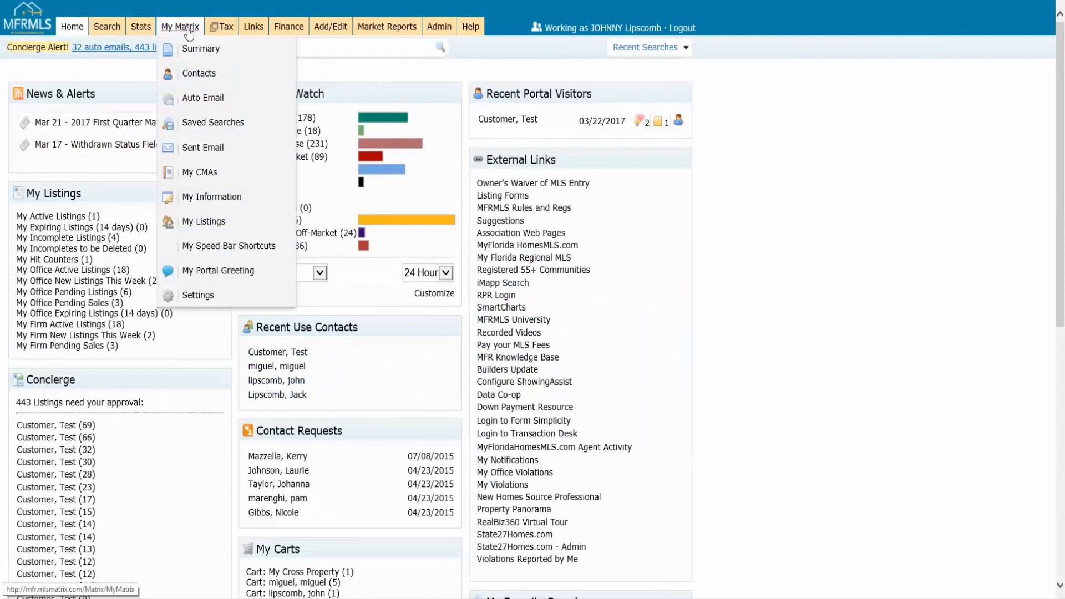
left_click(214, 125)
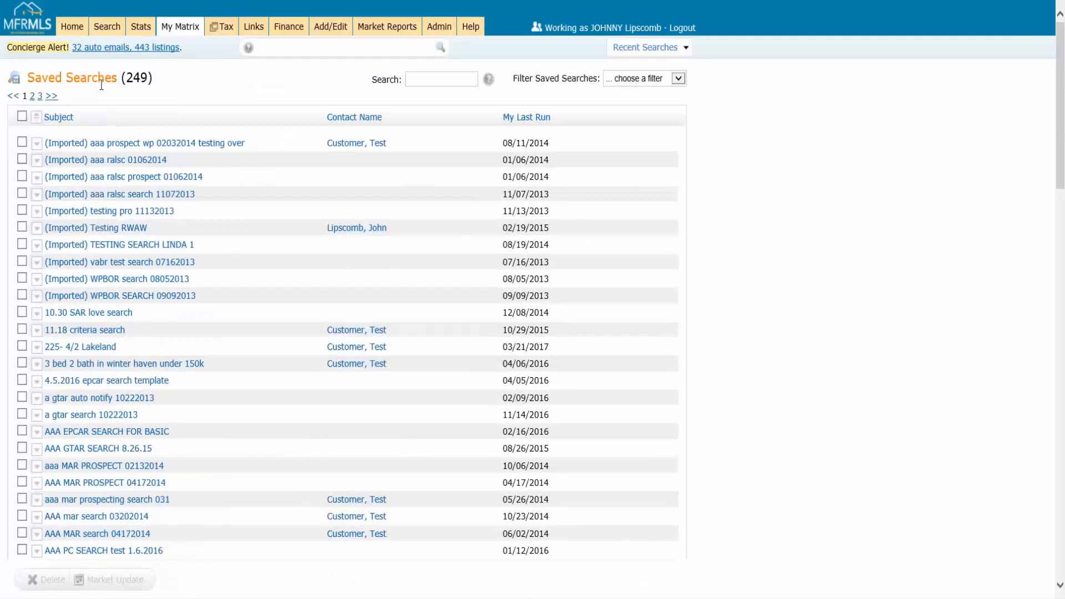
mouse_move(185, 36)
type("3.27")
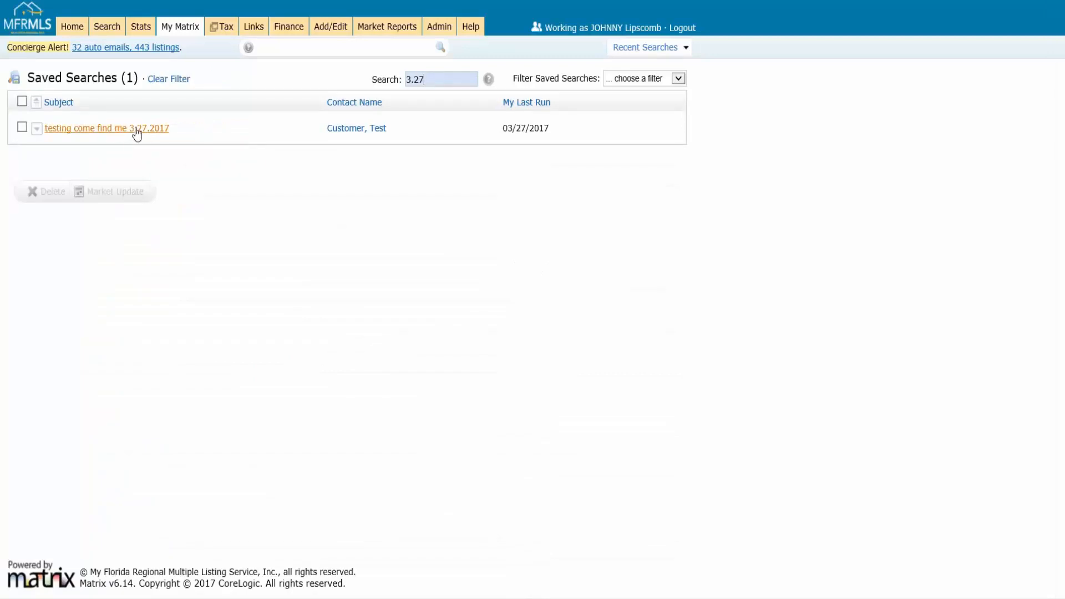
left_click(137, 131)
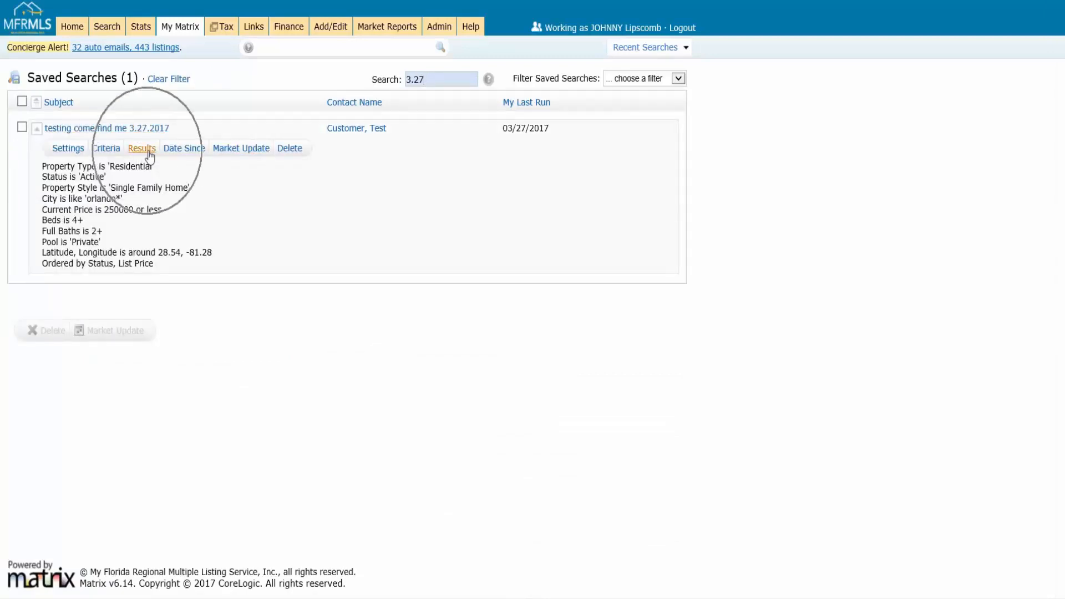
left_click(148, 153)
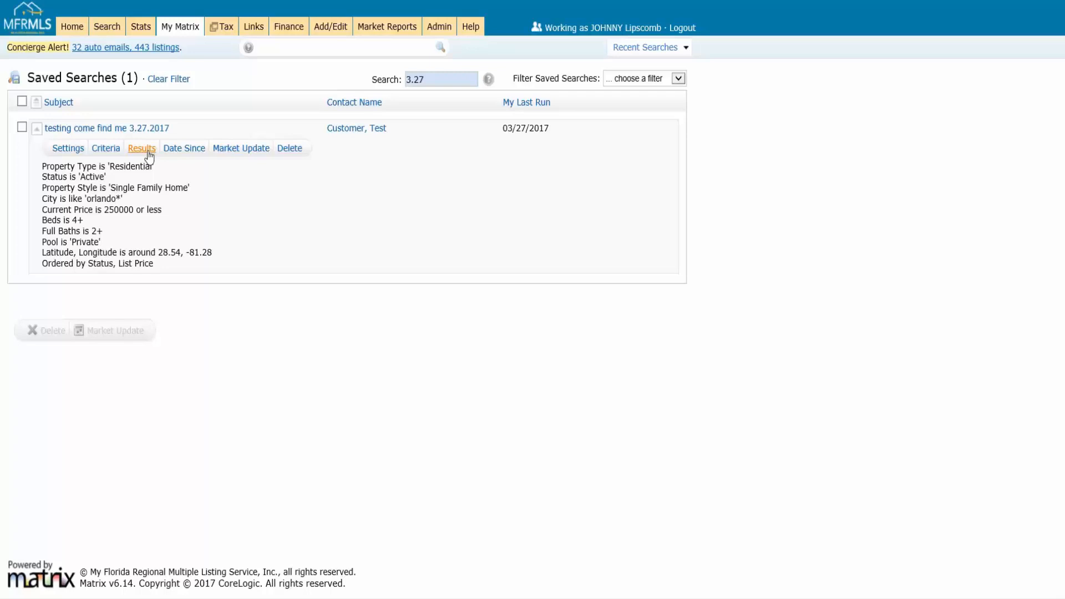
left_click(143, 149)
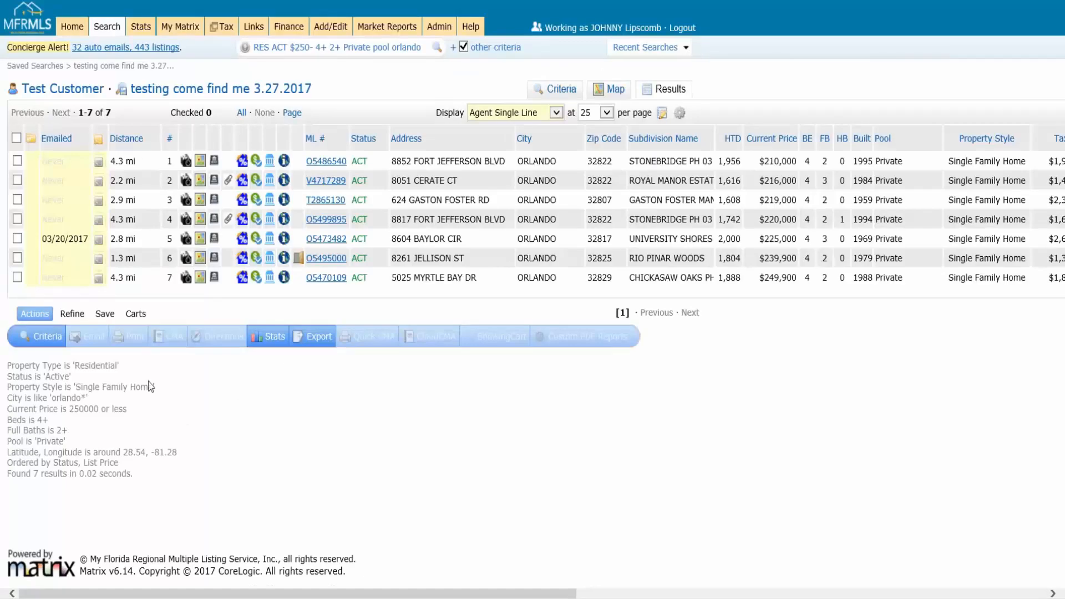
Save the current search criteria as a speed bar shortcut named /advancedmatrix
left_click(105, 315)
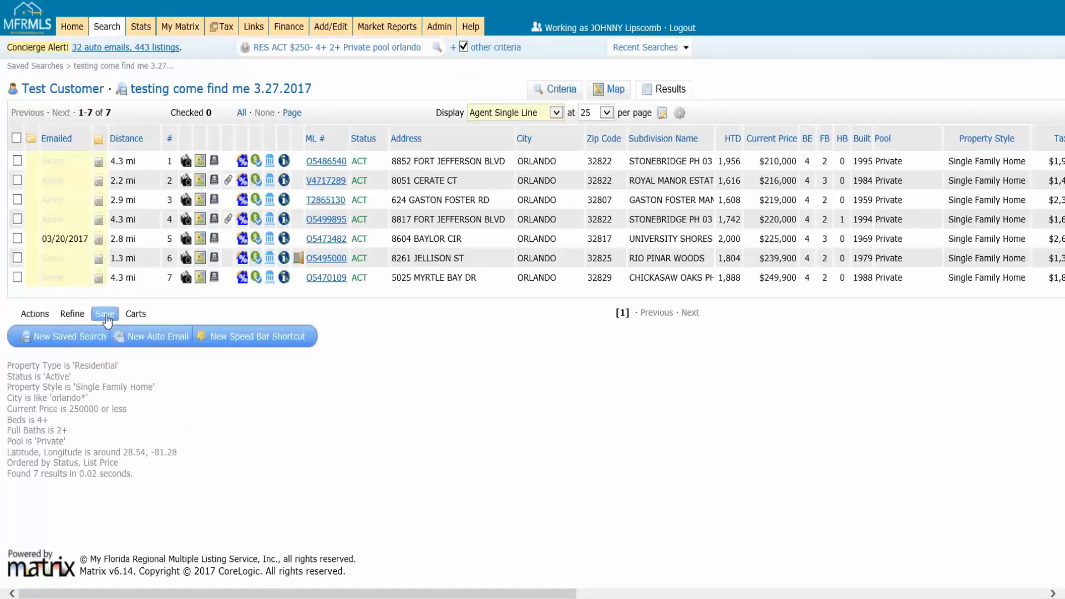
left_click(254, 347)
left_click(247, 339)
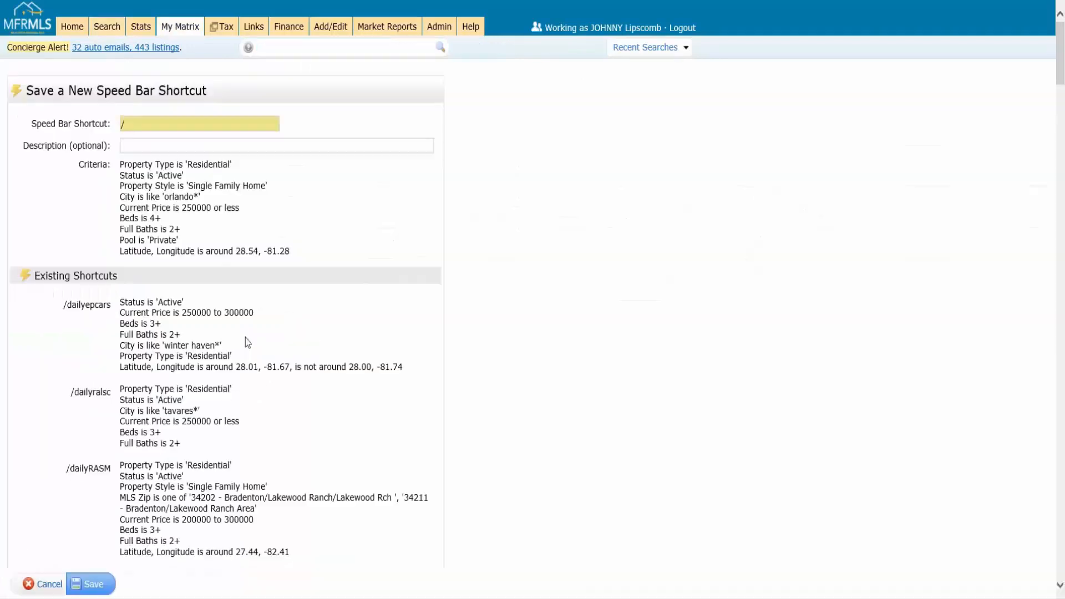
left_click(175, 123)
type("advancedmatrix")
double_click(178, 126)
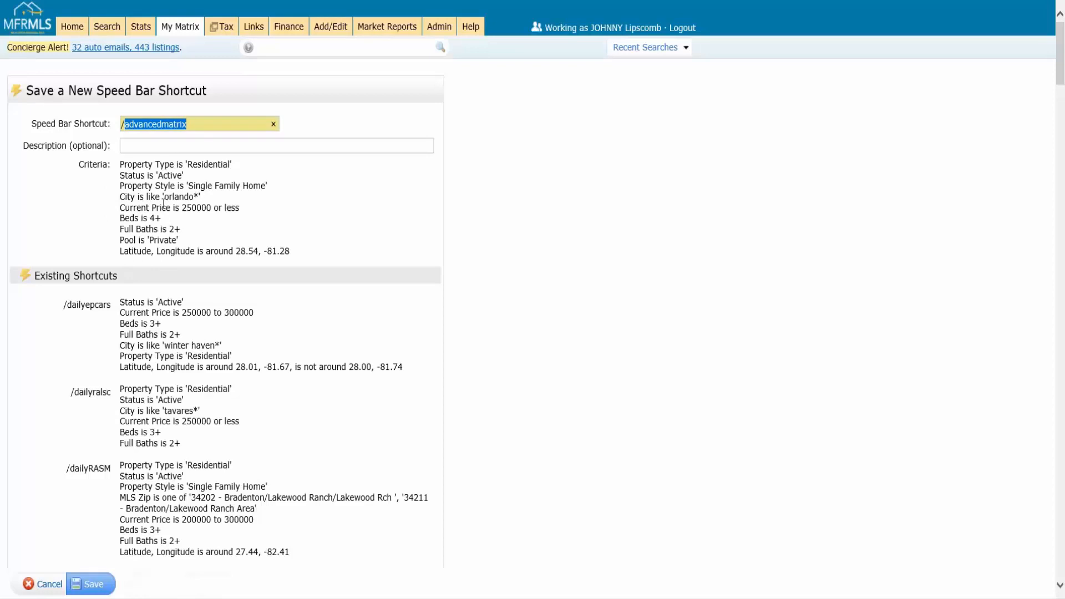
scroll(225, 299, "down", 8)
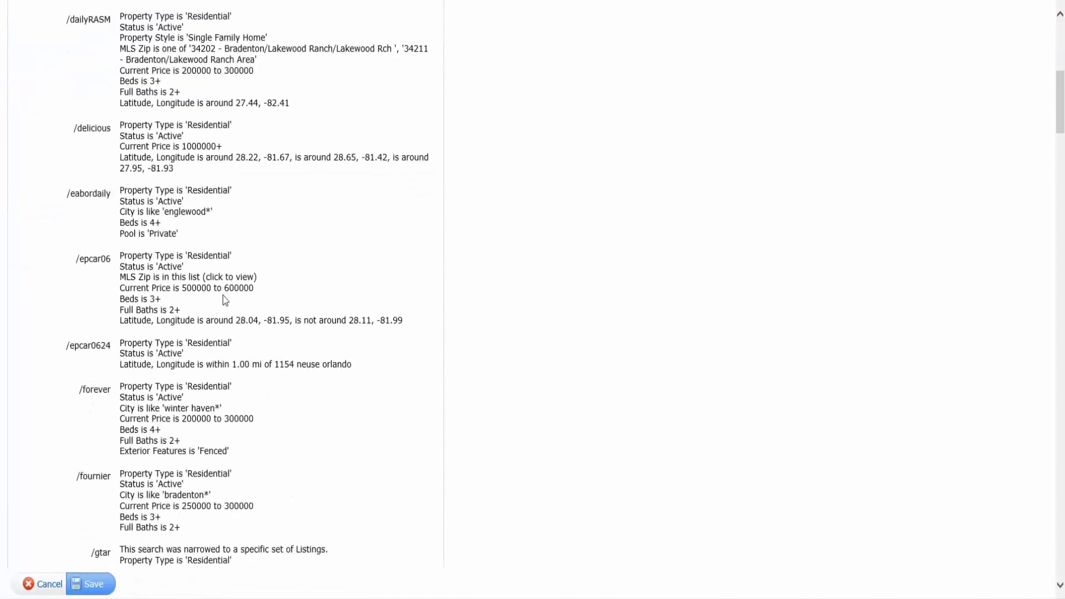
scroll(226, 299, "up", 8)
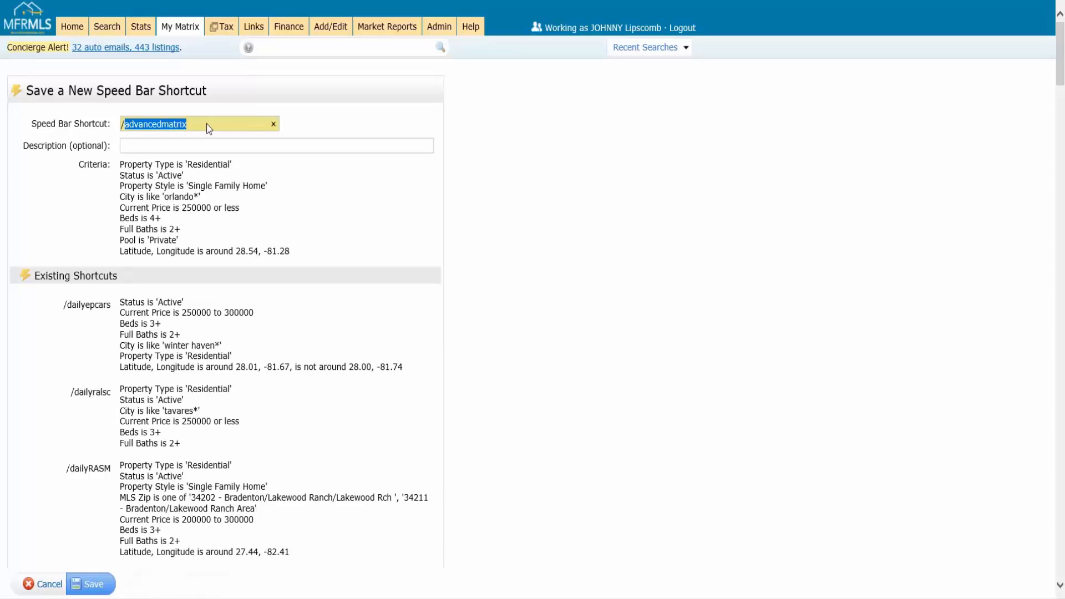
left_click_drag(203, 125, 126, 135)
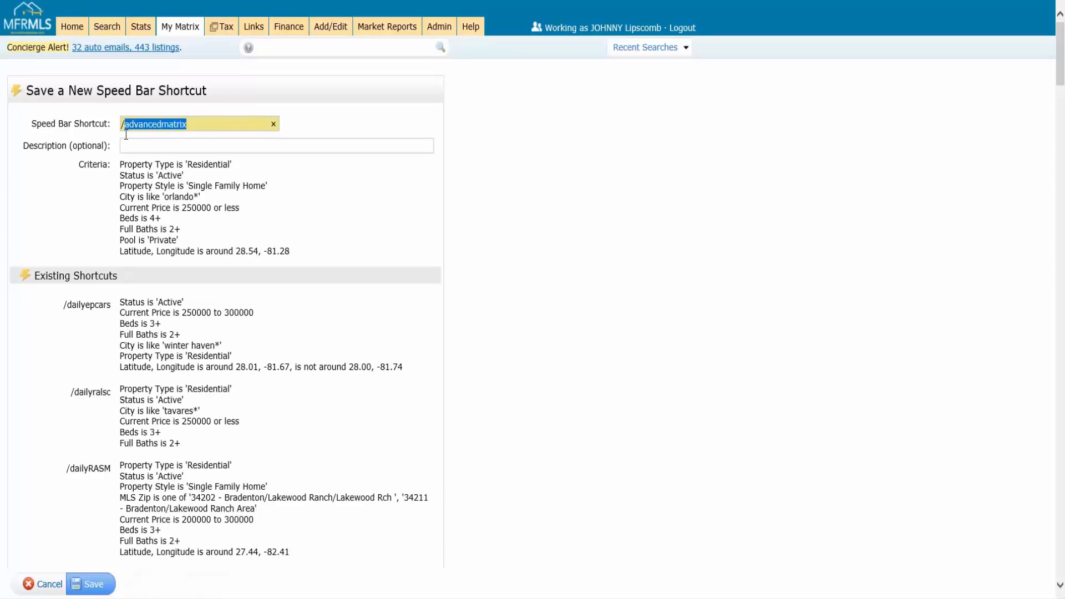
left_click(91, 584)
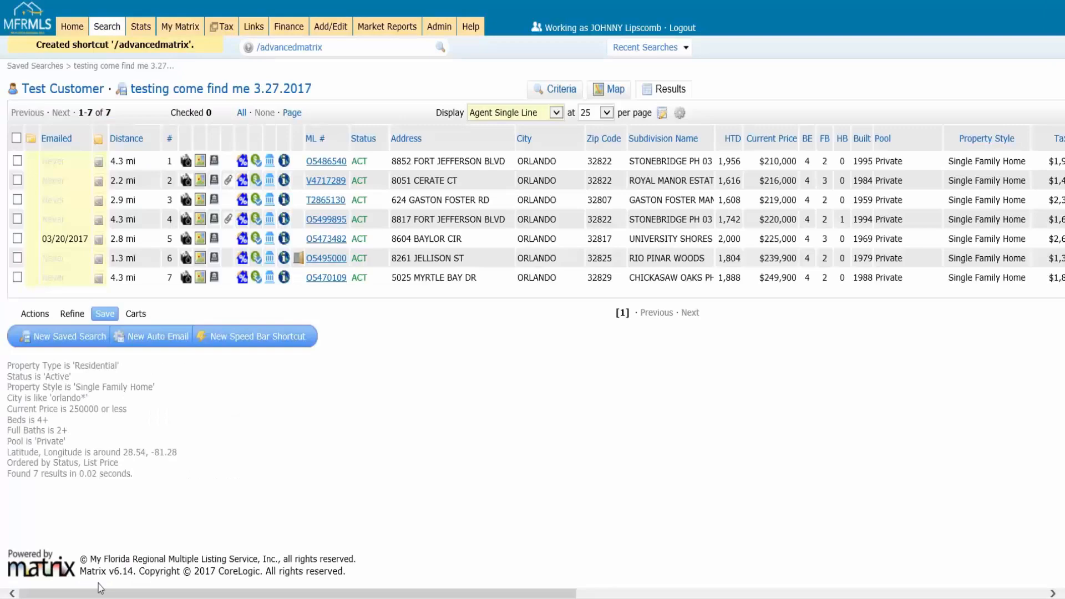
Return to the Home page and run the /advancedmatrix shortcut from the speed bar
left_click(72, 28)
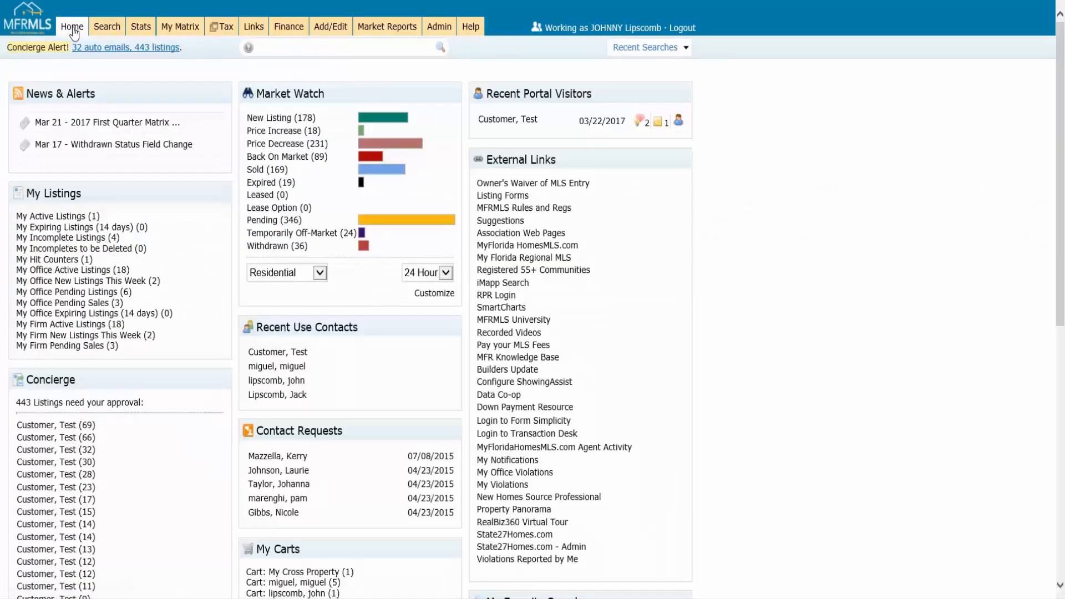
left_click(313, 48)
type("/advancedmatrix")
key("Return")
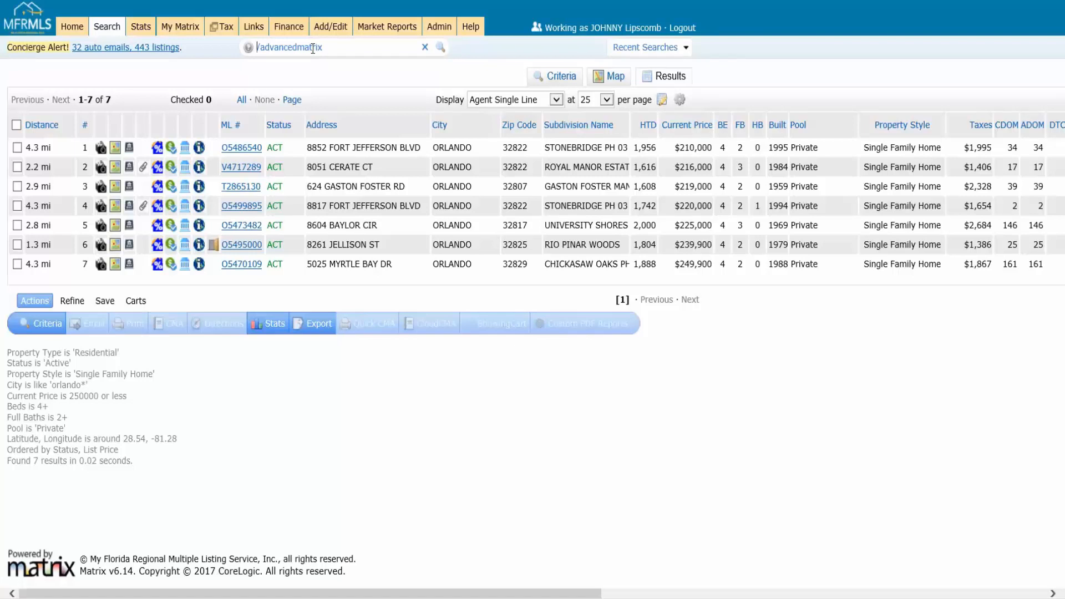
left_click_drag(333, 49, 264, 63)
left_click(296, 68)
left_click(297, 68)
Go to the speed bar shortcut management page and open the criteria of /advancedmatrix for editing
mouse_move(183, 32)
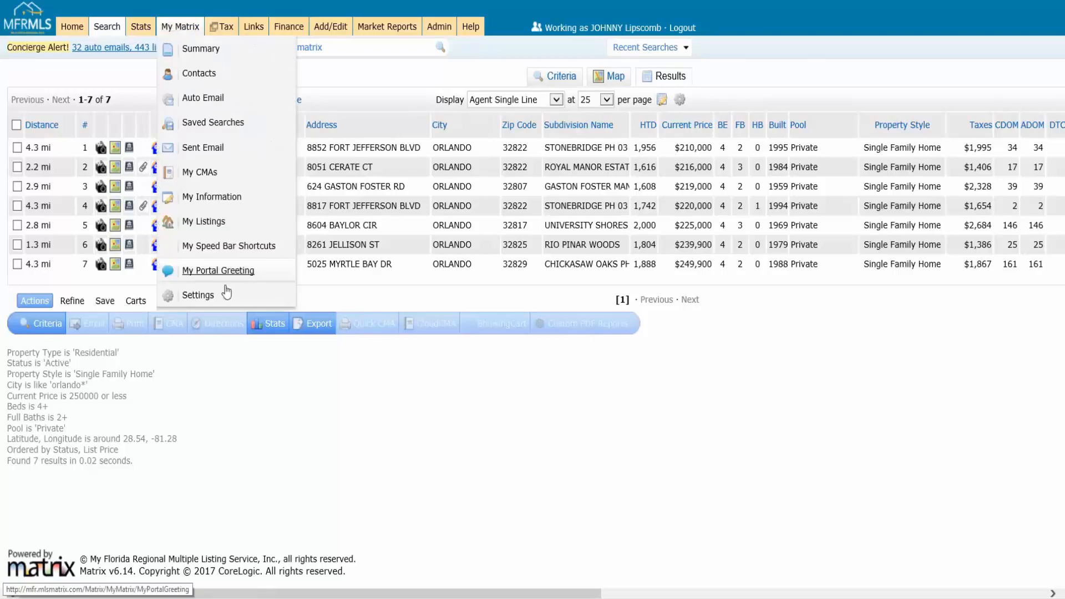
left_click(216, 256)
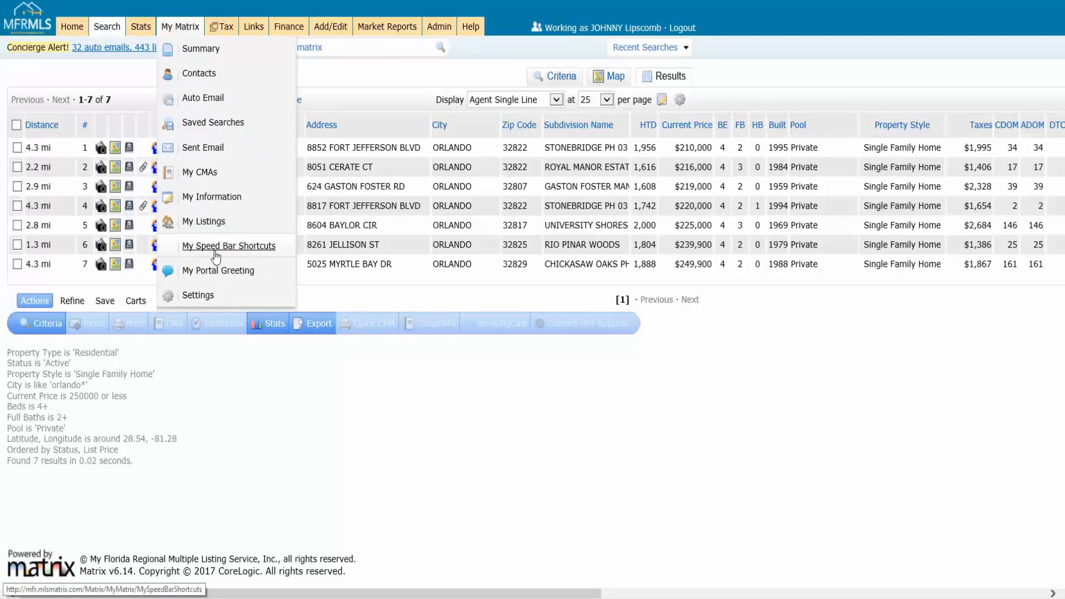
left_click(216, 256)
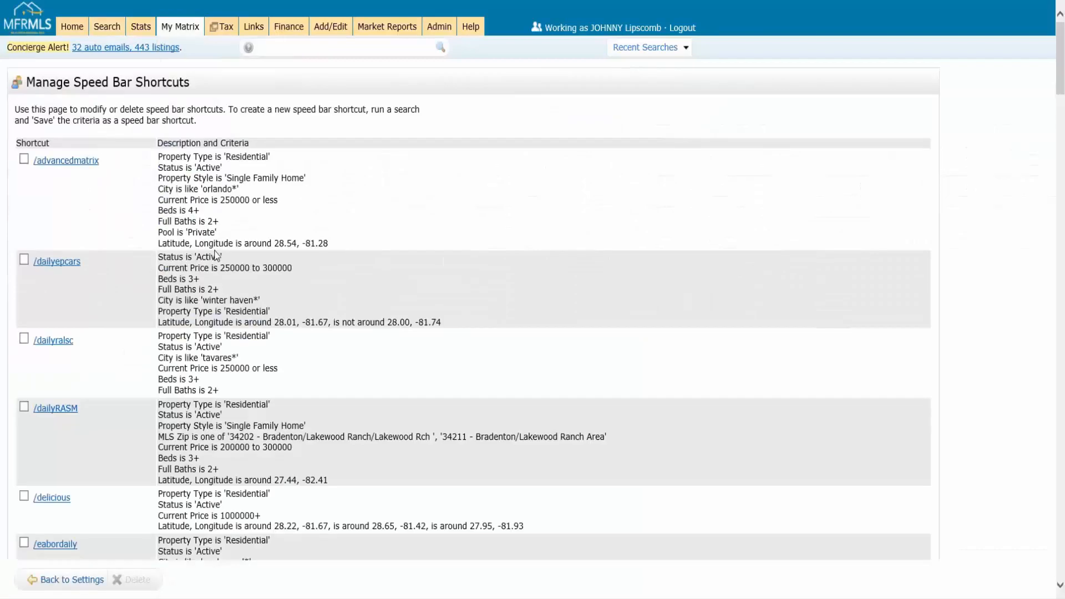
left_click(87, 175)
left_click(87, 175)
left_click(88, 174)
left_click(25, 160)
left_click(137, 582)
left_click(87, 163)
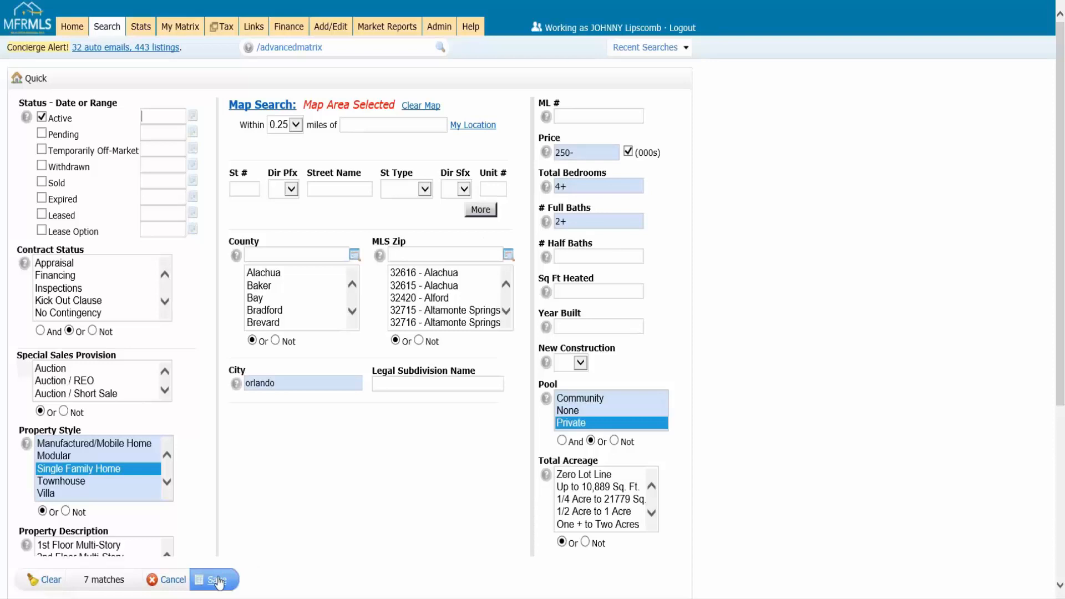
key("ctrl")
key("ctrl")
key("ctrl")
key("ctrl")
key("ctrl")
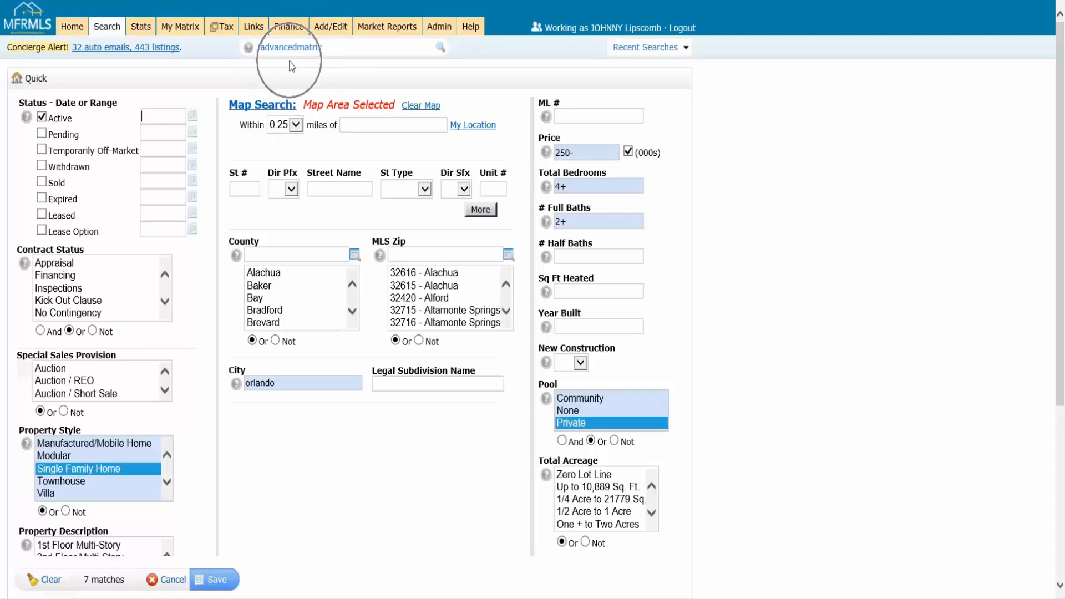